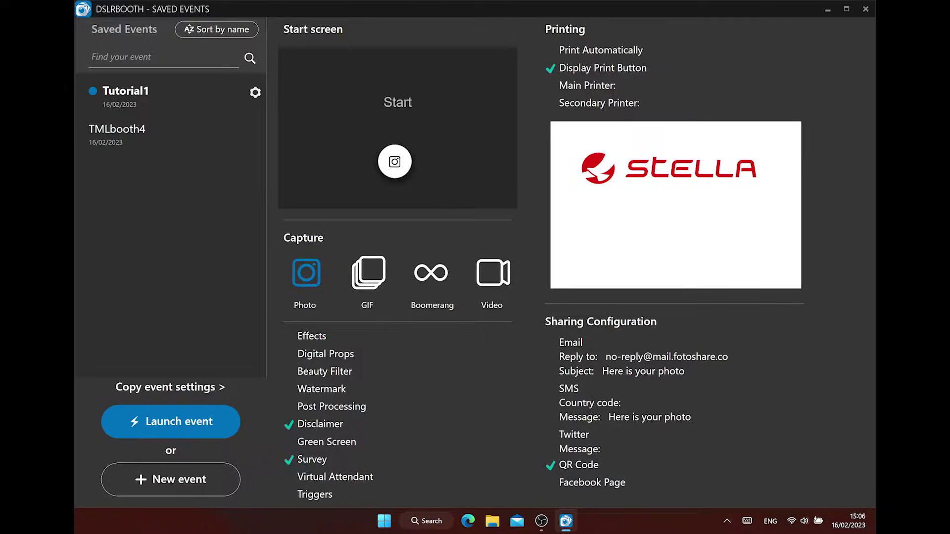
Create a new event and name it 'Tutorial2'
left_click(171, 479)
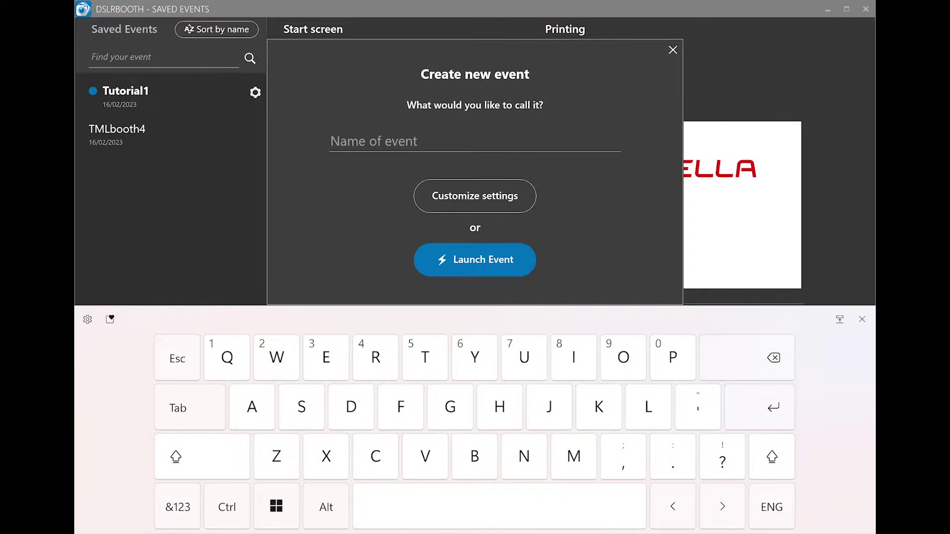
type("Tutor")
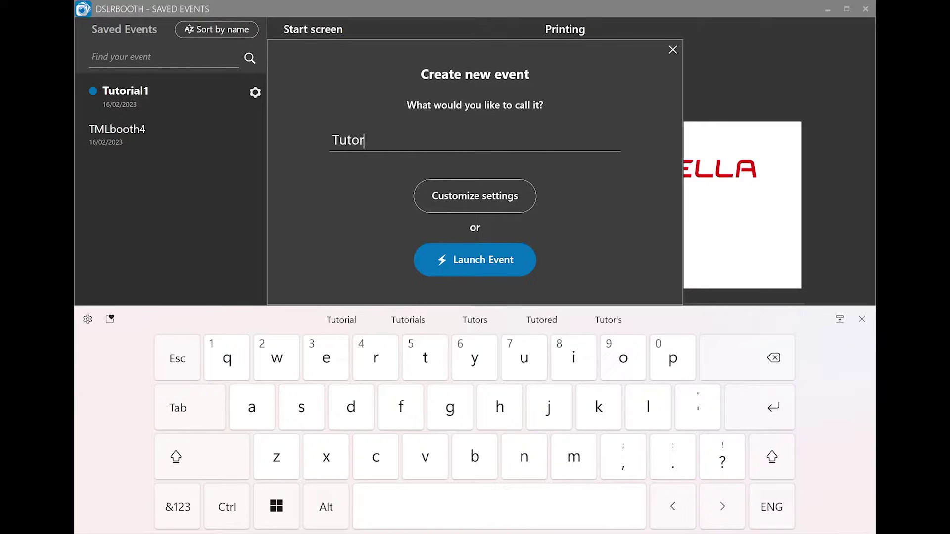
type("ial")
left_click(177, 507)
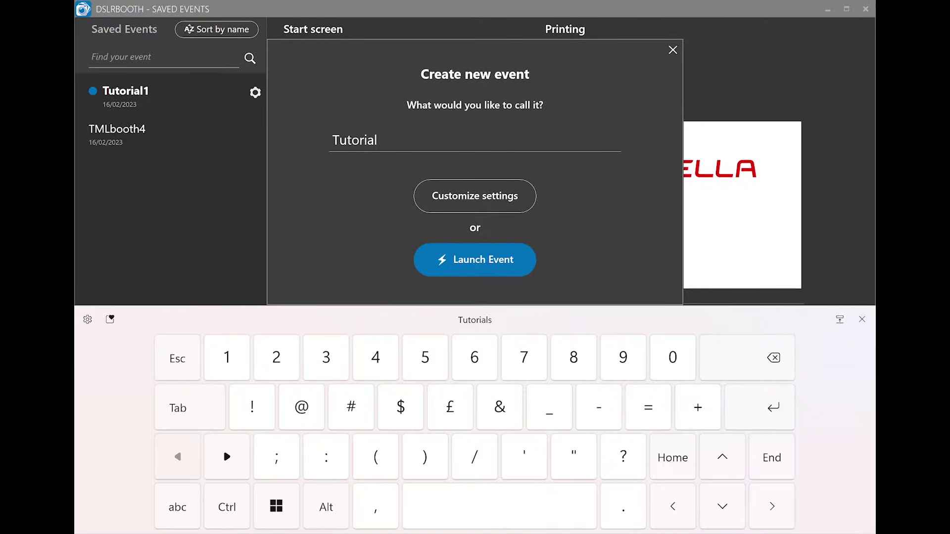
type("2")
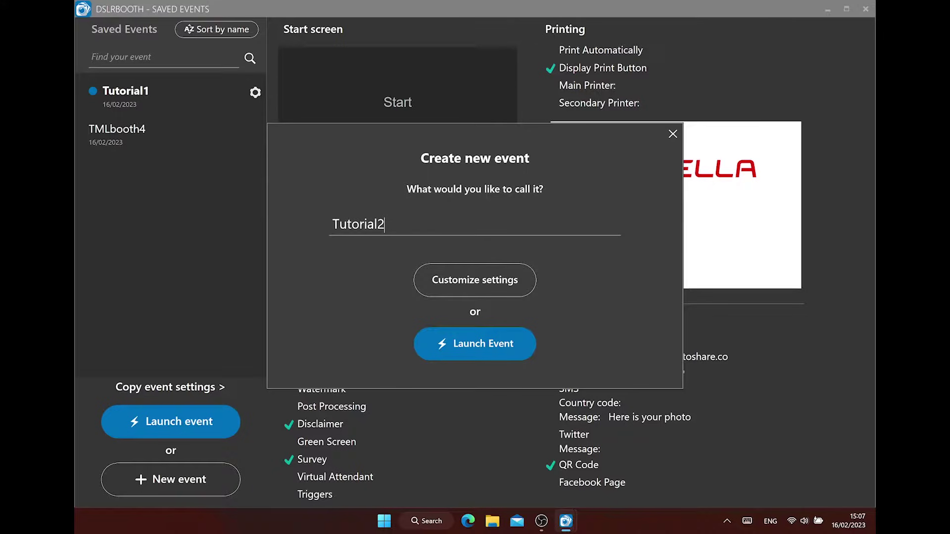
key("Return")
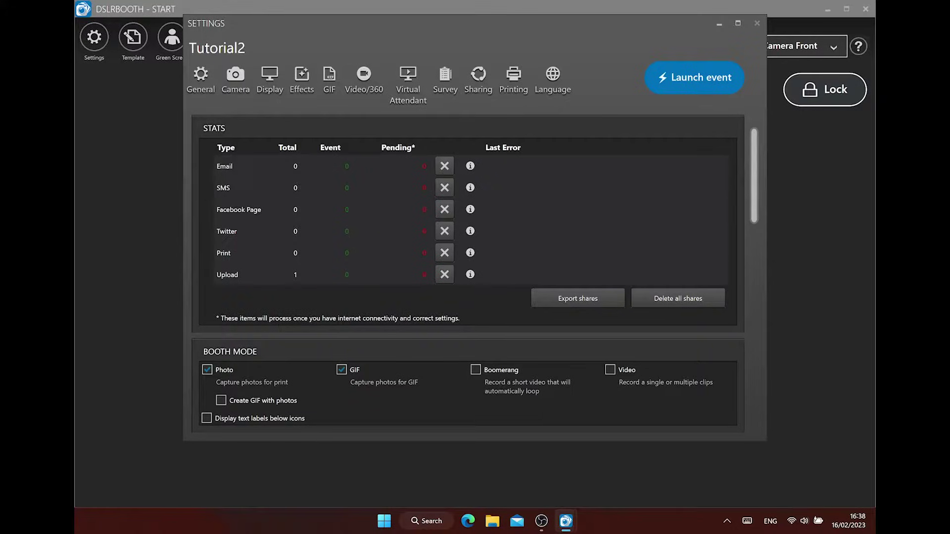
Delete the pending Upload entry from the stats and confirm, so its total reads 0
left_click(227, 274)
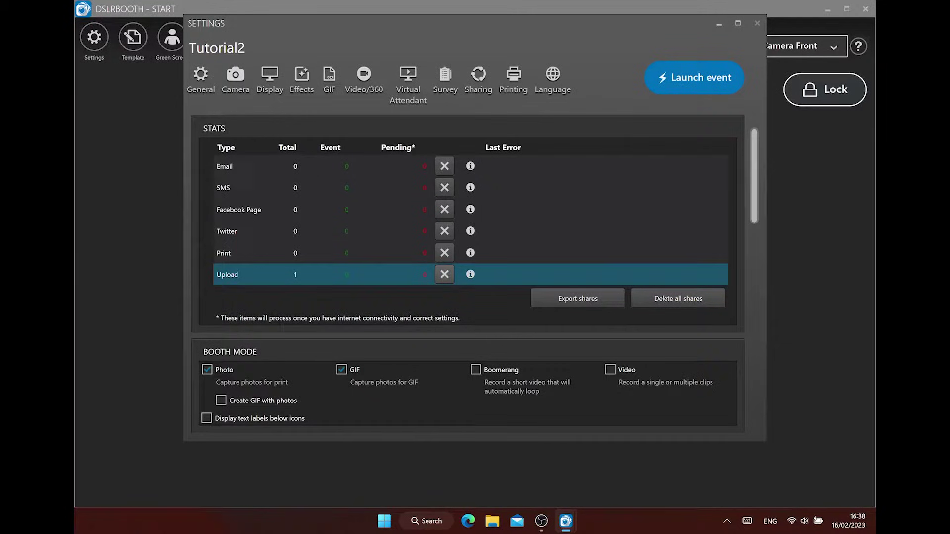
left_click(444, 274)
left_click(513, 297)
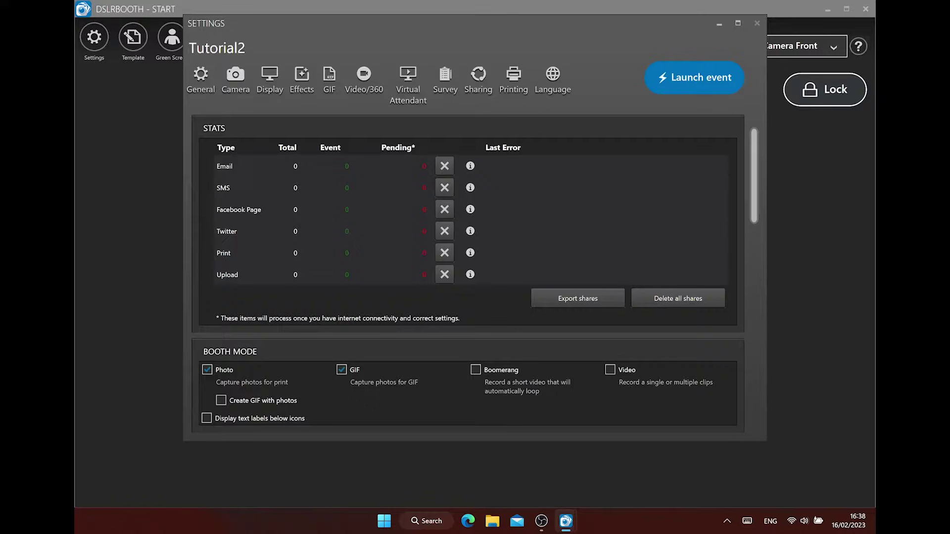
Enable Create GIF with photos and text labels below icons, then launch the event to preview
scroll(468, 275, "down", 5)
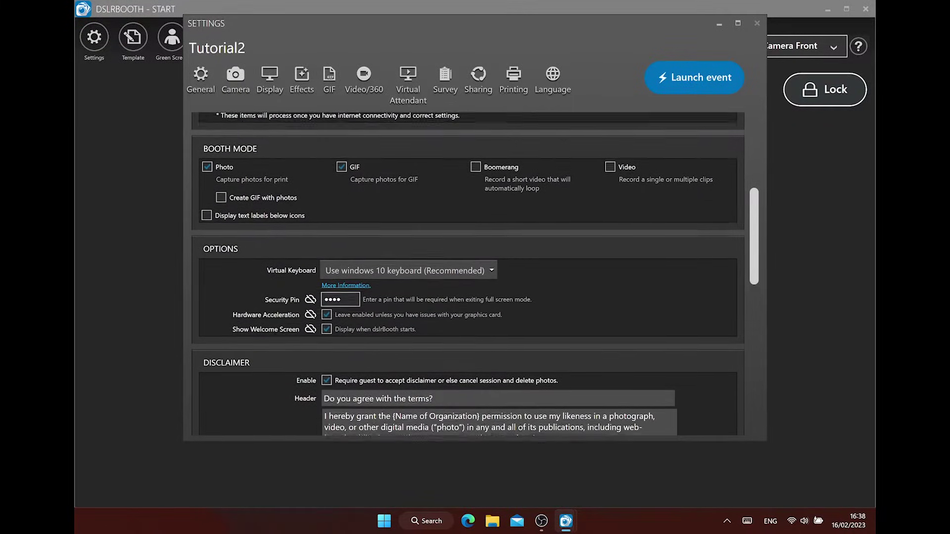
scroll(468, 275, "down", 1)
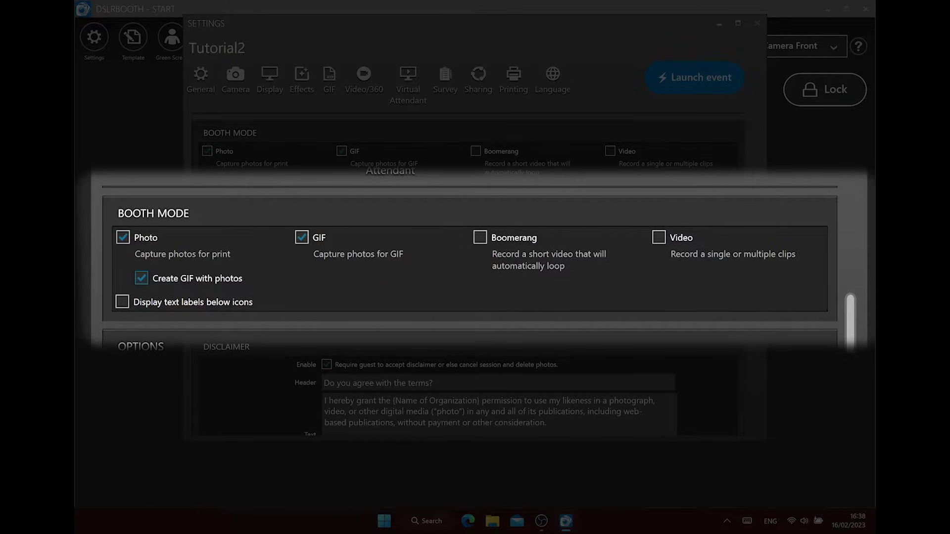
left_click(121, 301)
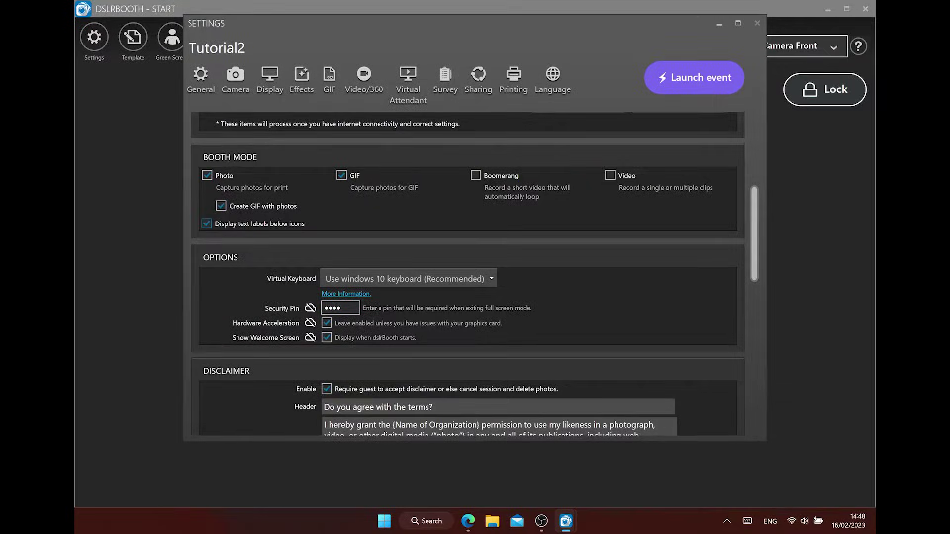
left_click(707, 83)
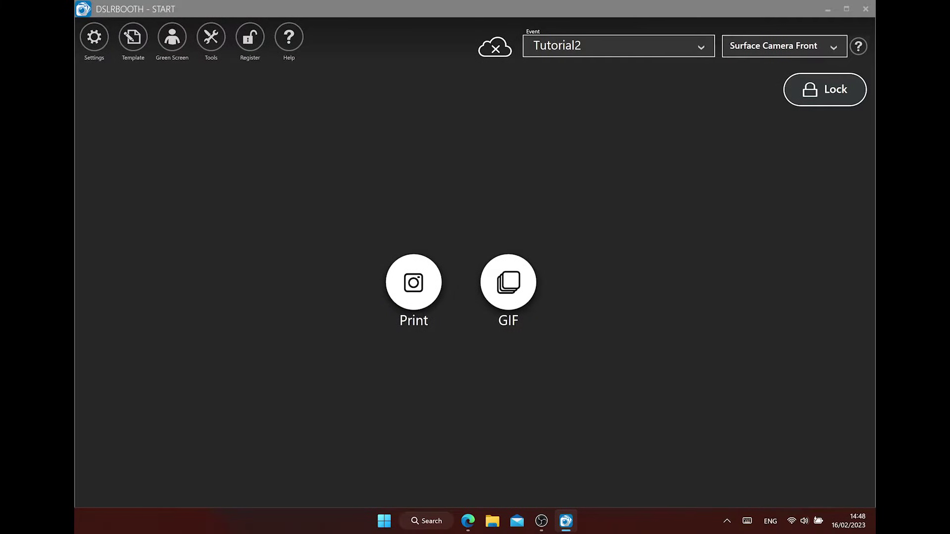
left_click(94, 37)
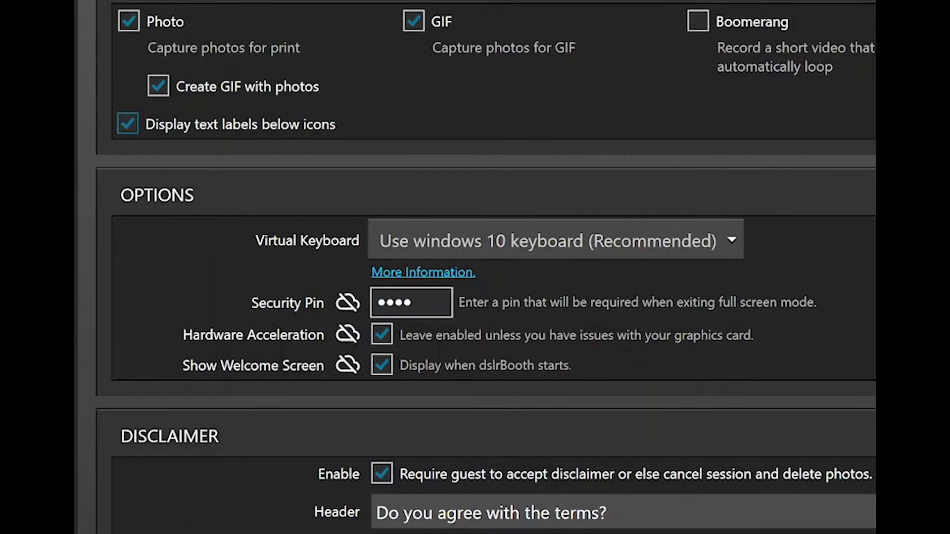
Set a security pin and turn off Show Welcome Screen at startup
left_click(411, 302)
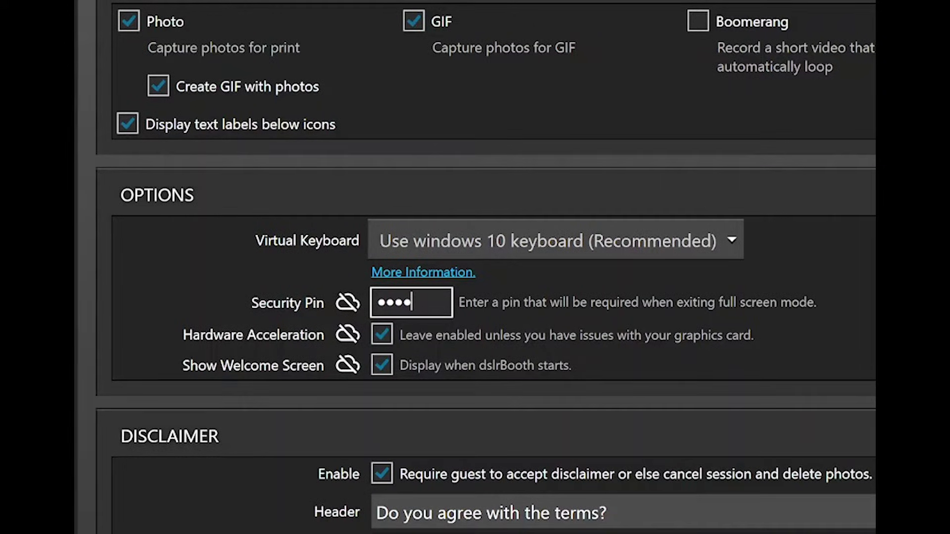
left_click(390, 373)
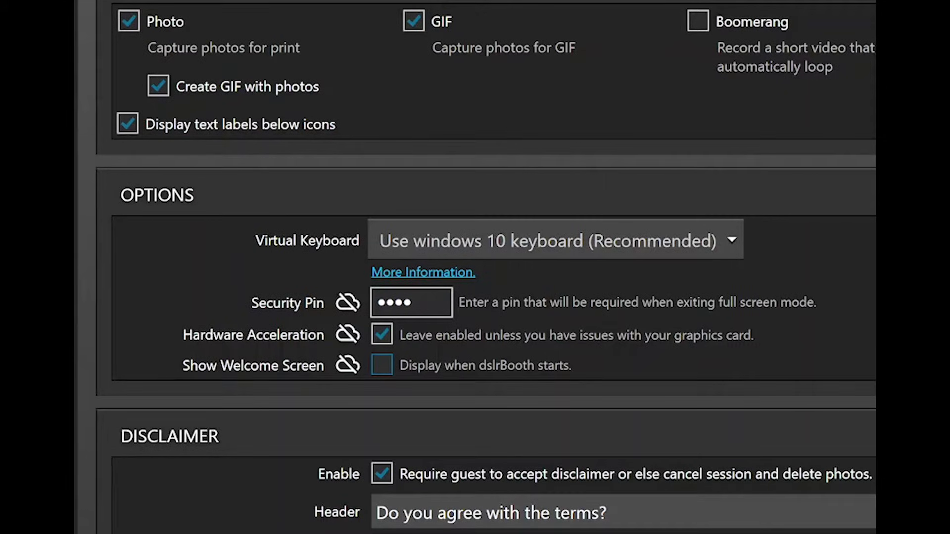
scroll(475, 297, "down", 7)
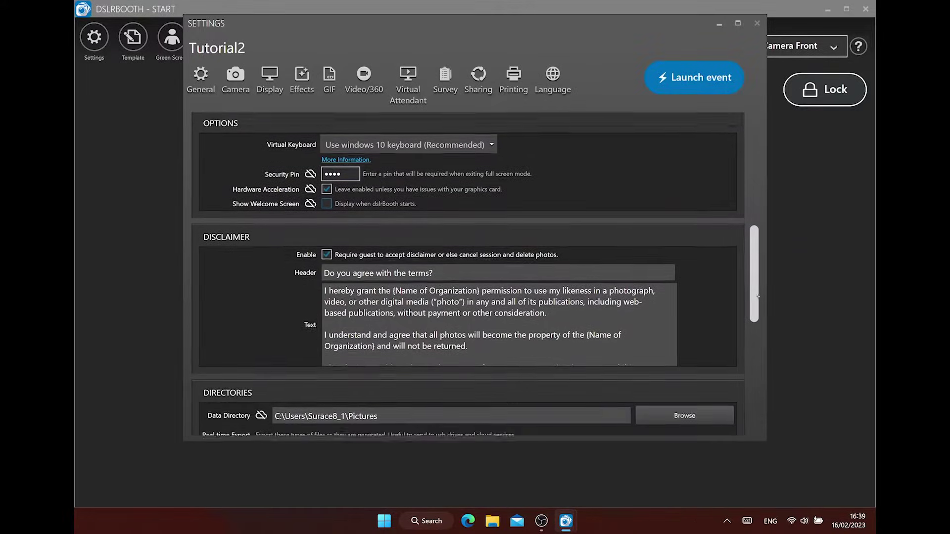
scroll(475, 275, "down", 1)
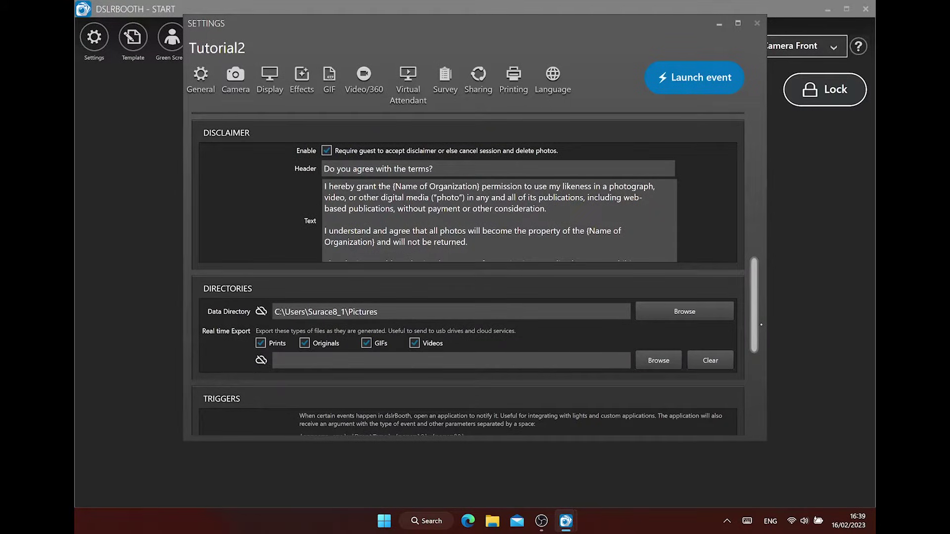
left_click(433, 168)
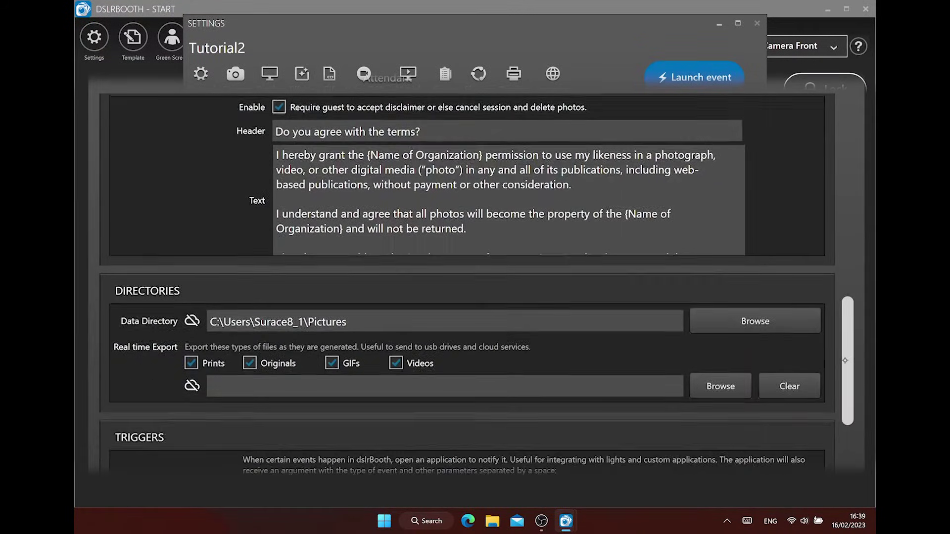
left_click_drag(845, 361, 850, 409)
Set the Real time Export folder to Desktop, leaving the data directory in Pictures
left_click(754, 150)
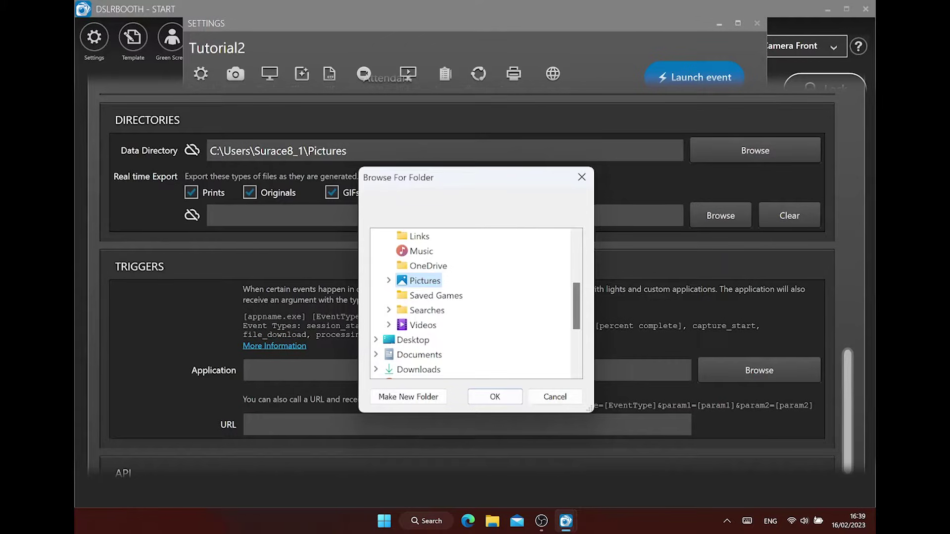
key("Return")
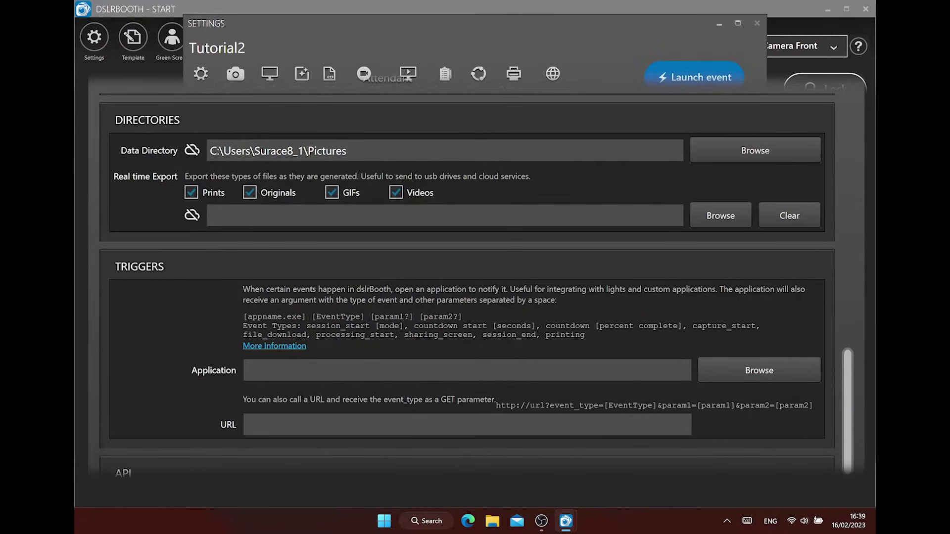
key("Return")
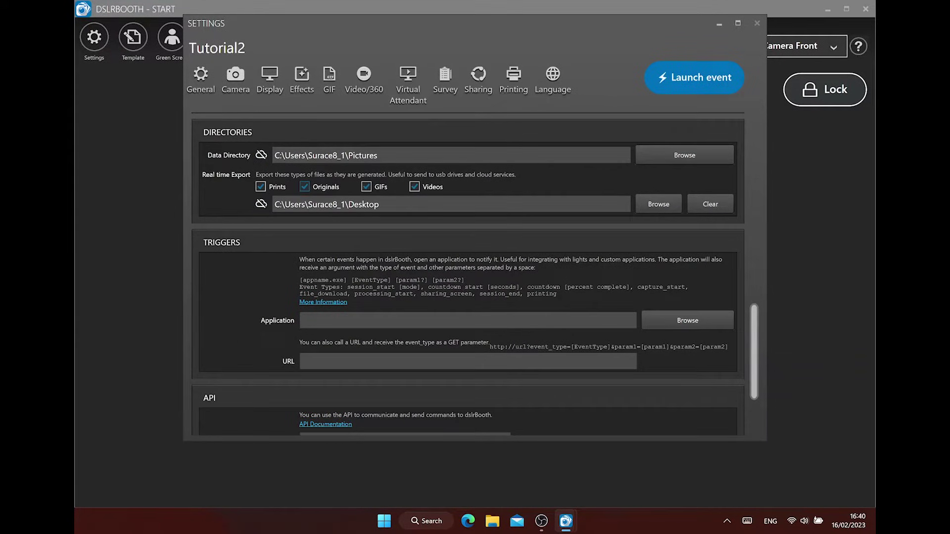
scroll(467, 272, "down", 3)
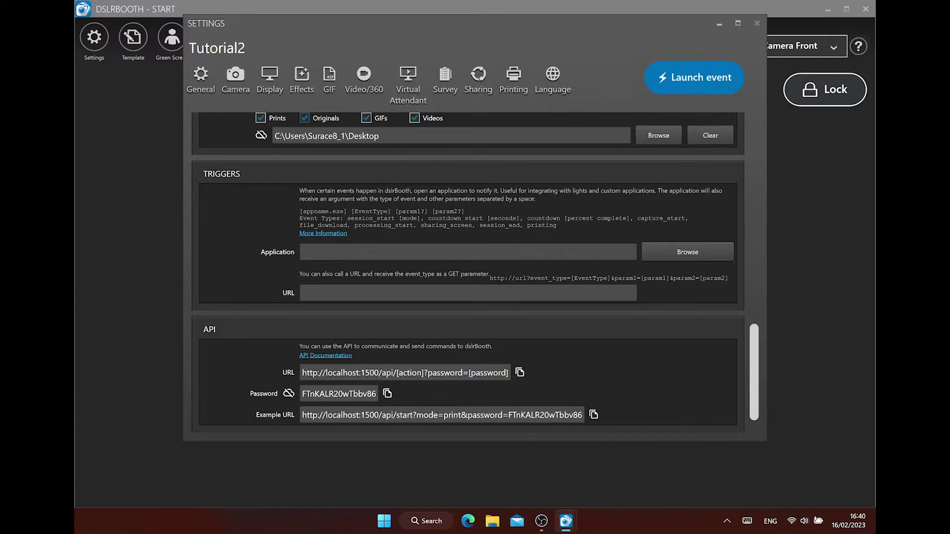
In Camera settings, toggle automatic shutter off and on, and review webcam resolution and audio inputs
left_click(244, 76)
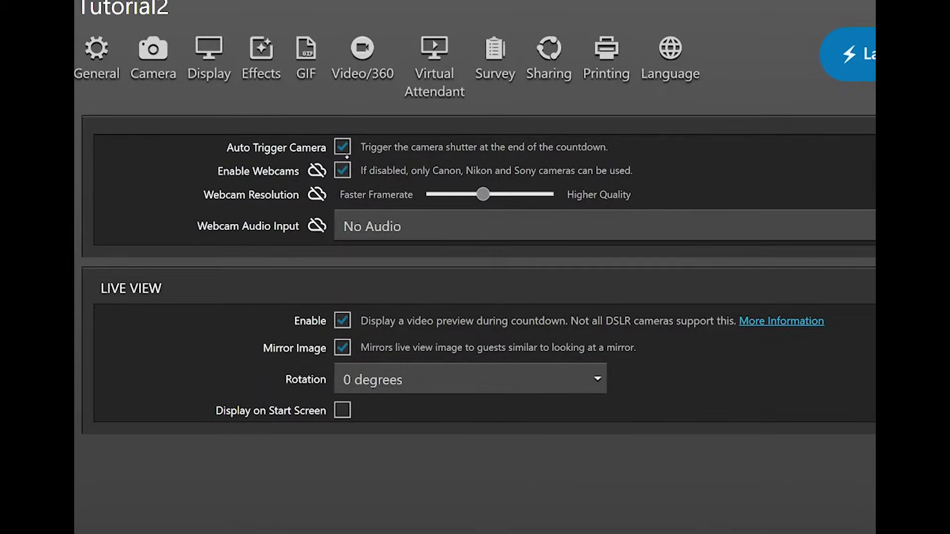
left_click(339, 147)
left_click(341, 146)
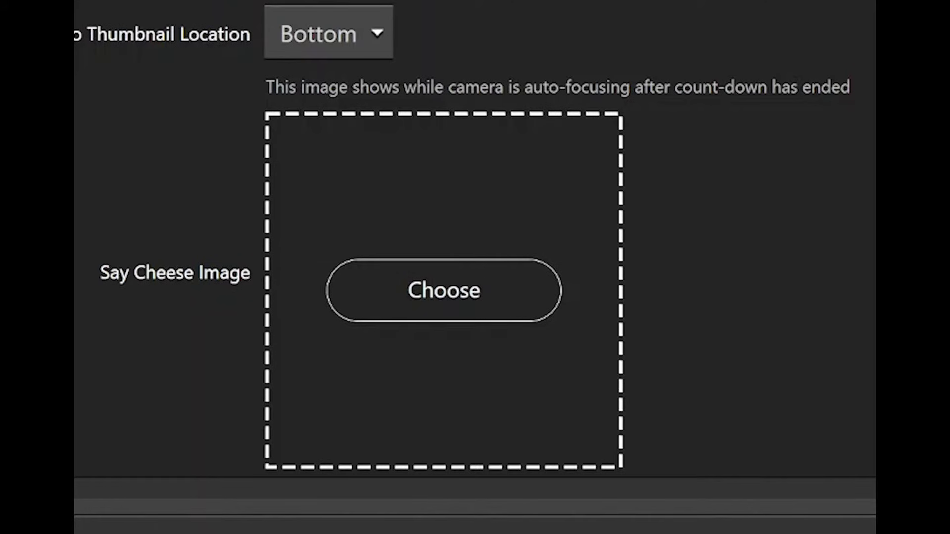
left_click(156, 61)
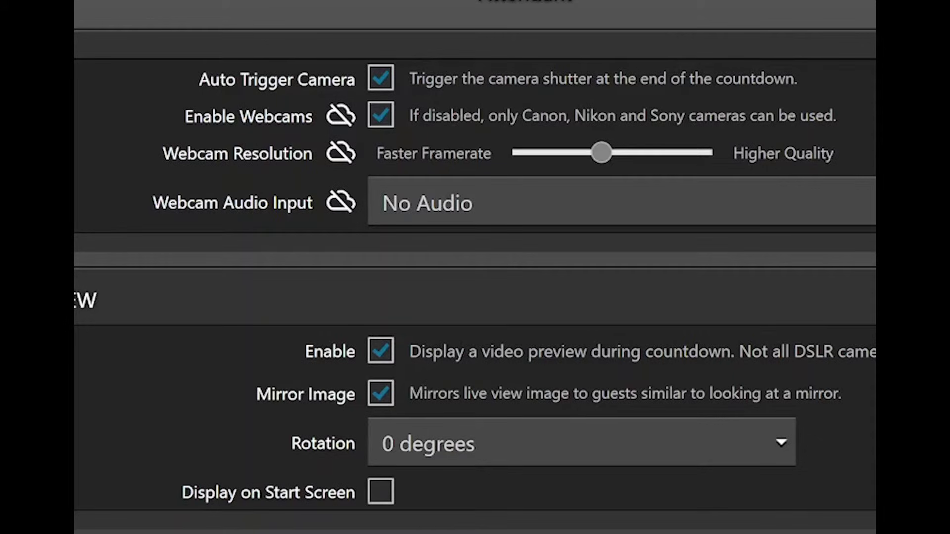
left_click_drag(602, 153, 619, 185)
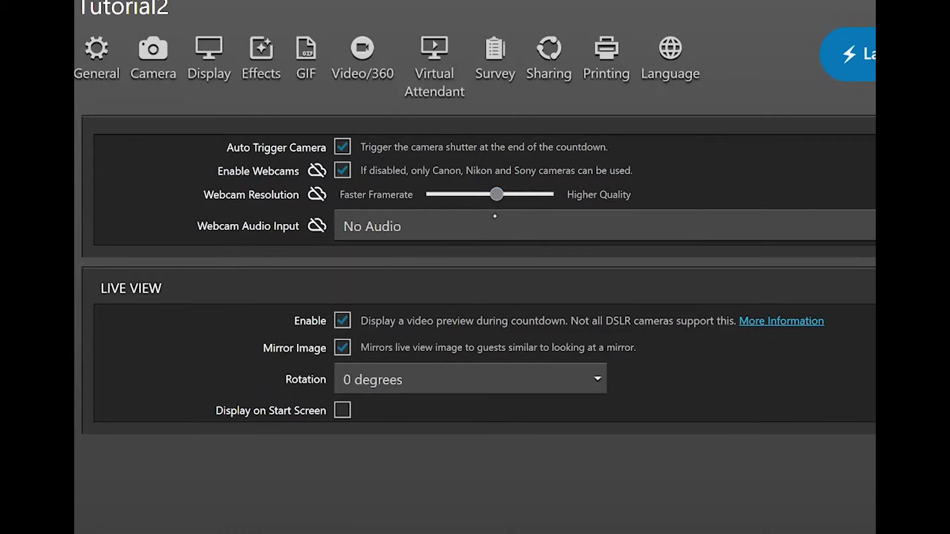
left_click(494, 216)
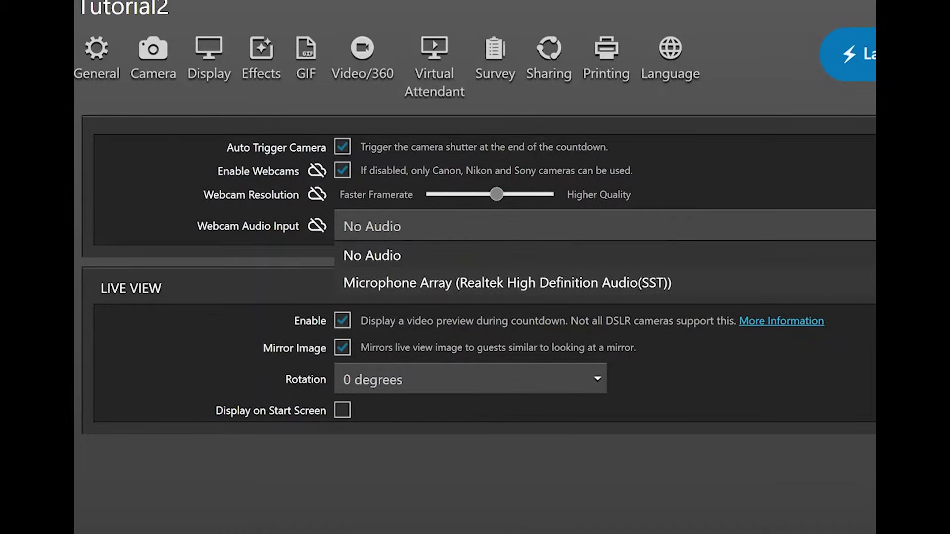
key("Escape")
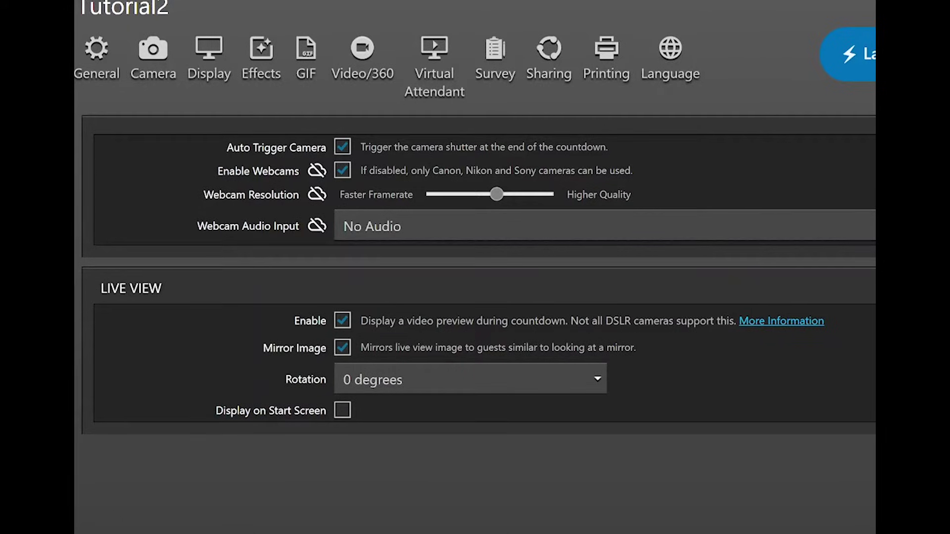
Keep Live View enabled at 0 degrees rotation and hidden from the start screen
left_click(344, 312)
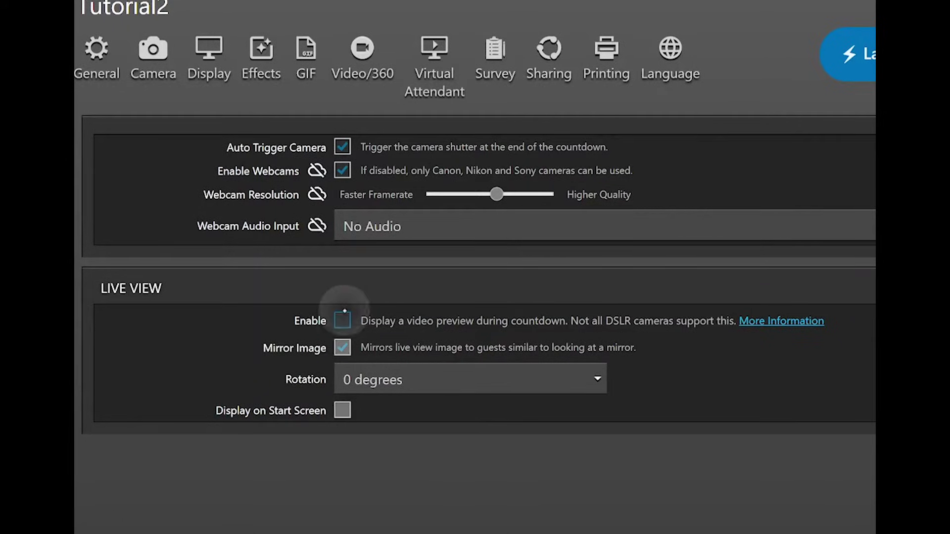
left_click(344, 323)
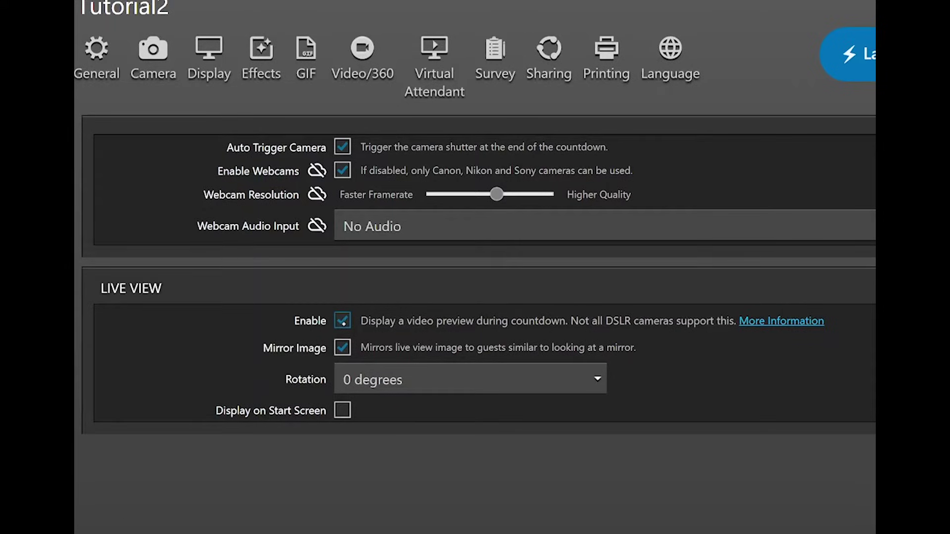
left_click(597, 379)
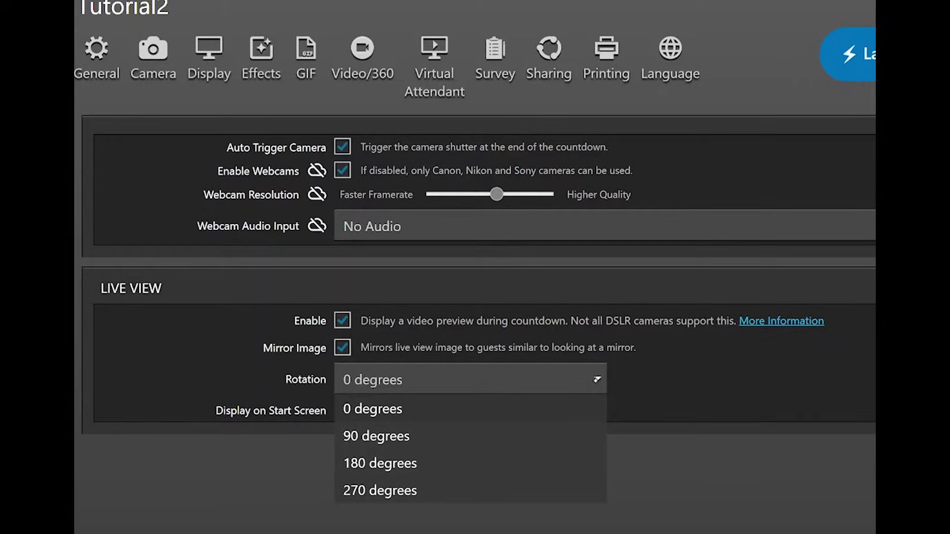
left_click(414, 436)
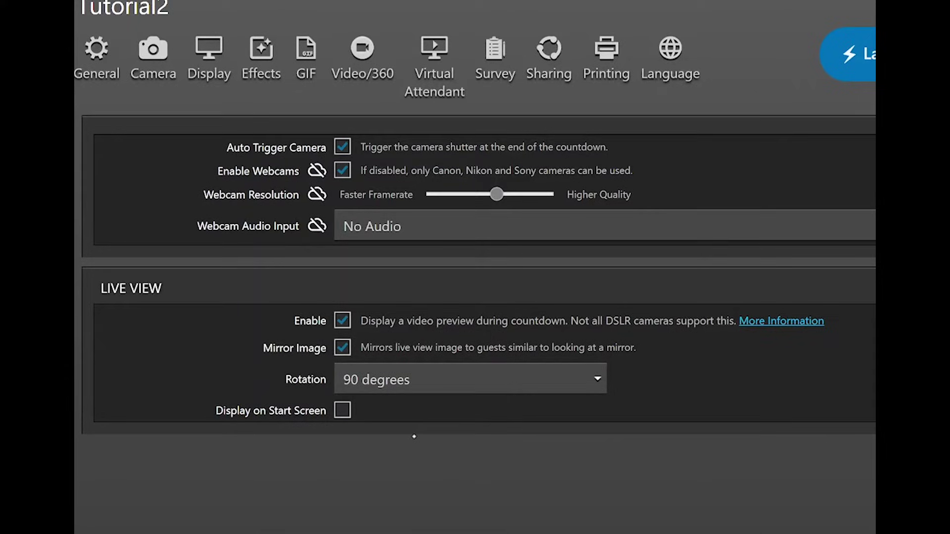
left_click(599, 378)
left_click(476, 408)
left_click(347, 406)
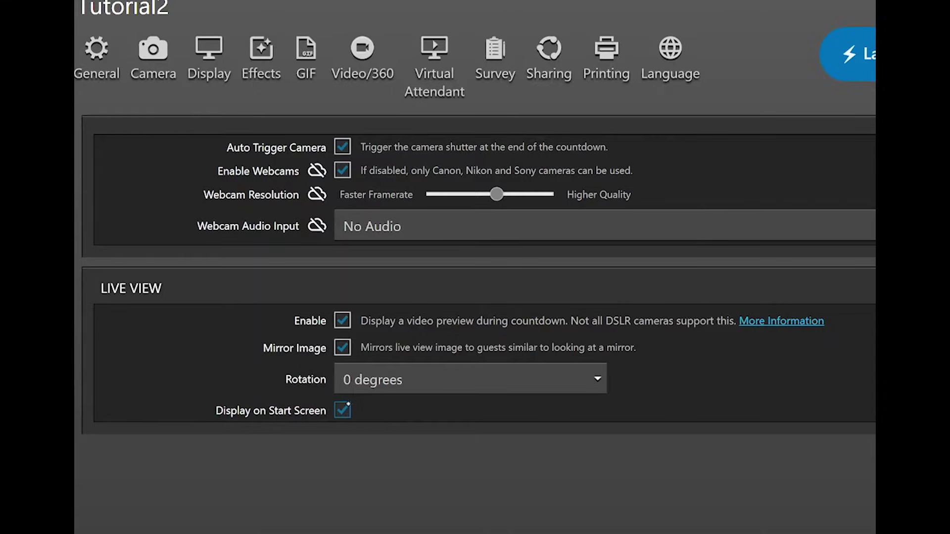
left_click(343, 412)
In Display settings, toggle Start App in Full Screen on, then back off
scroll(342, 415, "down", 5)
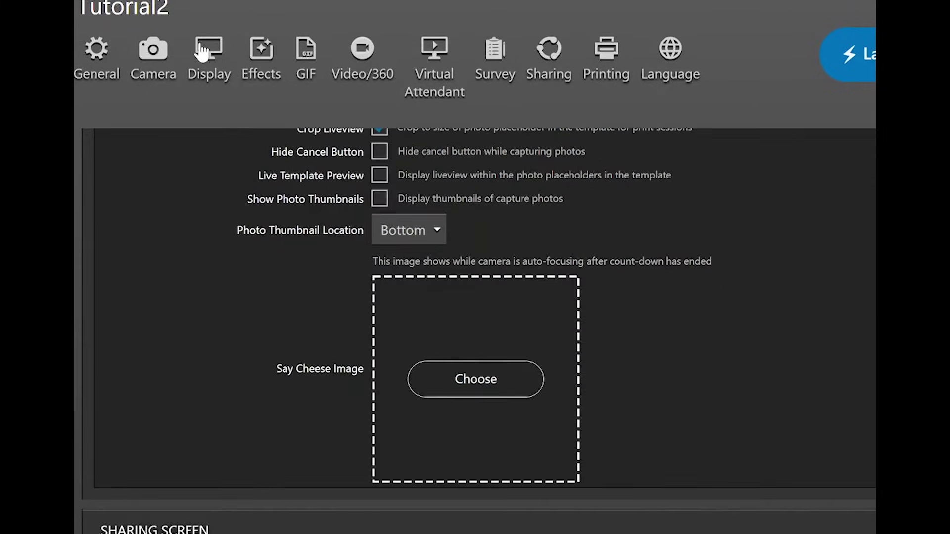
left_click(209, 54)
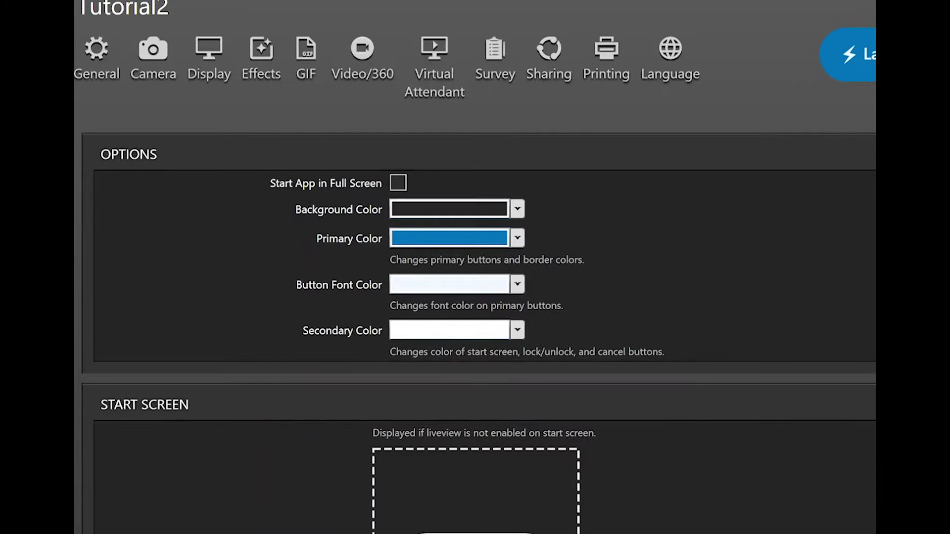
left_click(398, 183)
left_click(398, 184)
Set the Button Font Color to purple, after briefly trying yellow
left_click(517, 284)
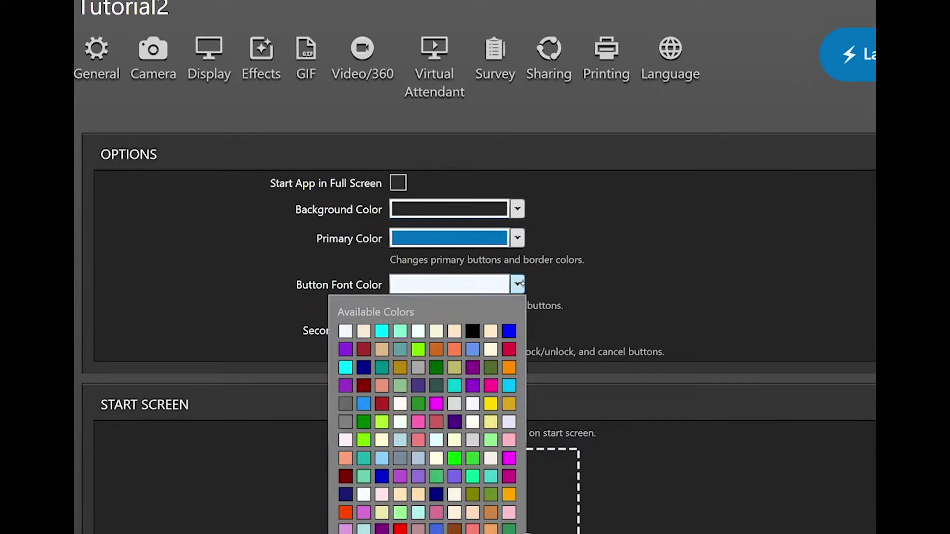
left_click(491, 403)
left_click(517, 285)
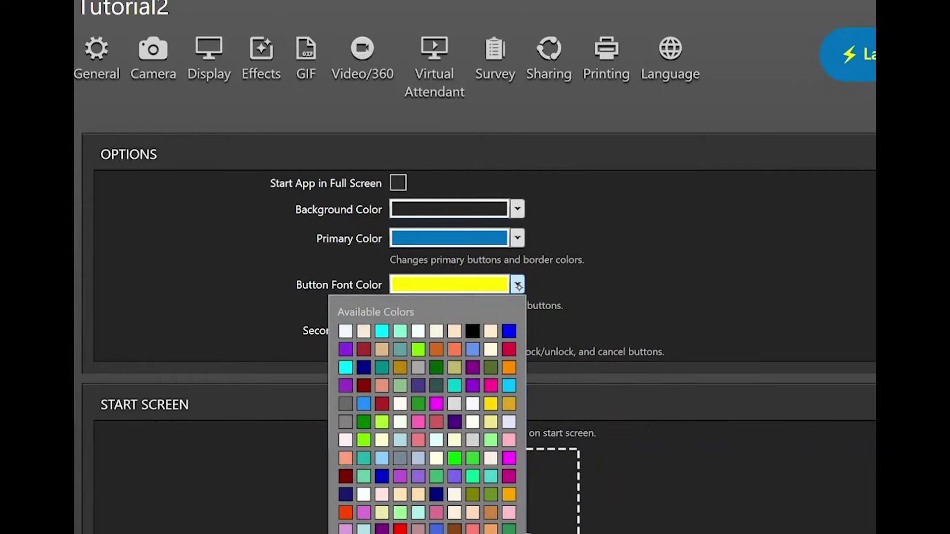
left_click(345, 349)
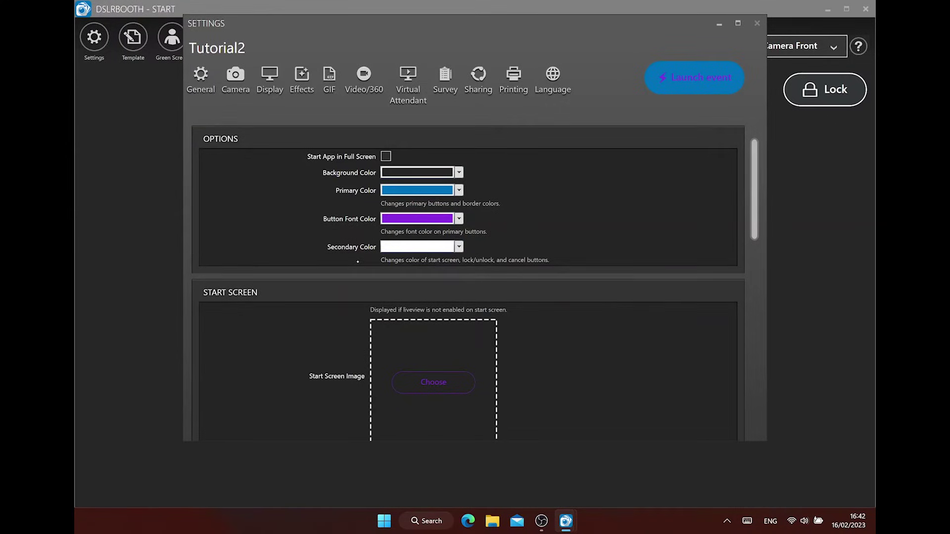
Choose background_redbull.jpg as the Start Screen Image and close Settings to preview it
scroll(357, 262, "down", 3)
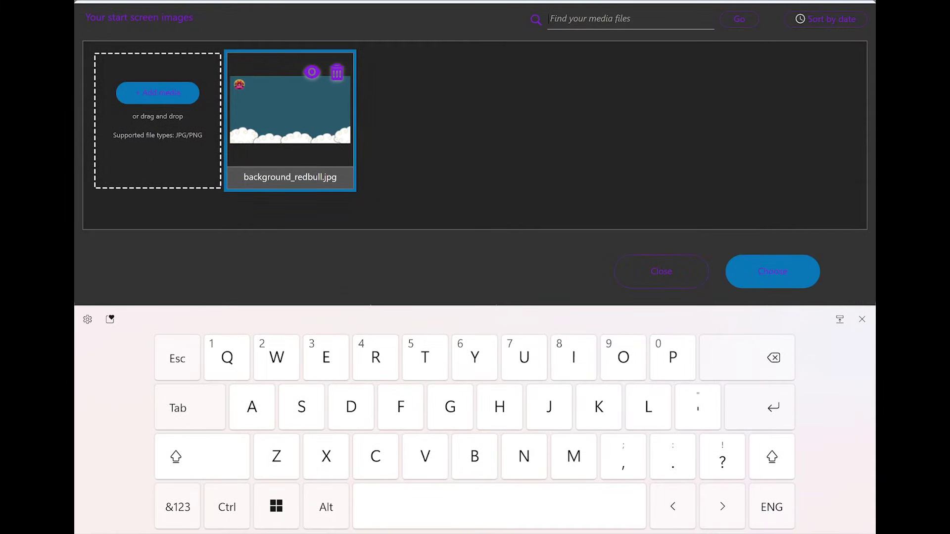
left_click(778, 264)
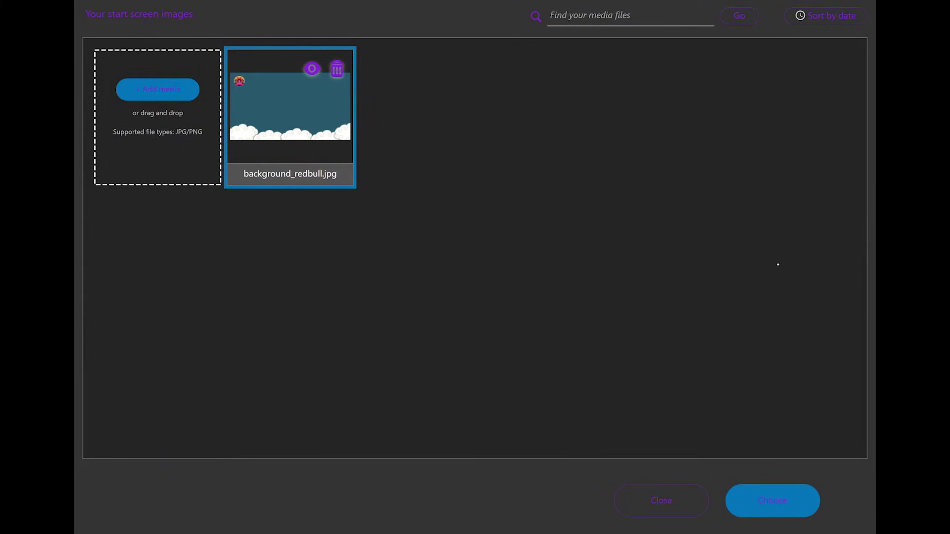
left_click(772, 501)
key("alt+F4")
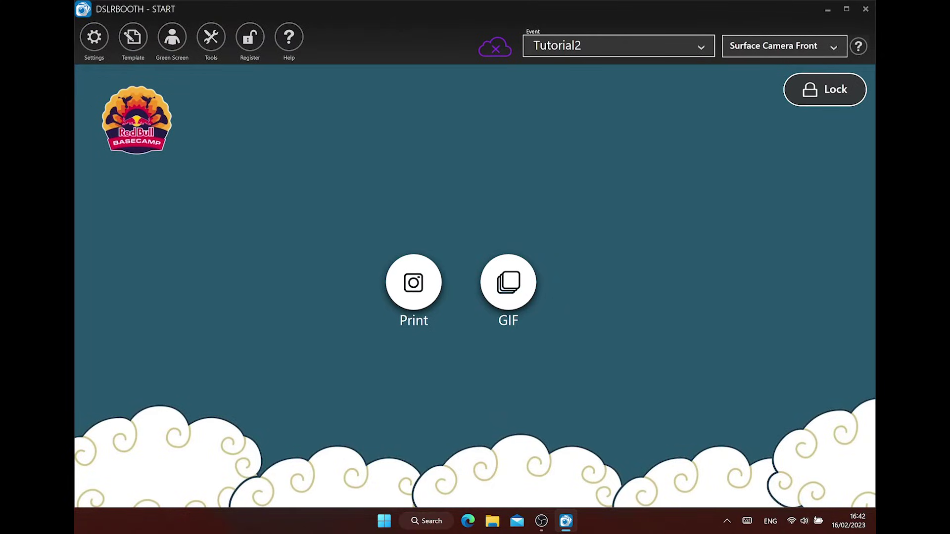
Reopen Settings on the Display page and check the start screen Template choices
left_click(94, 37)
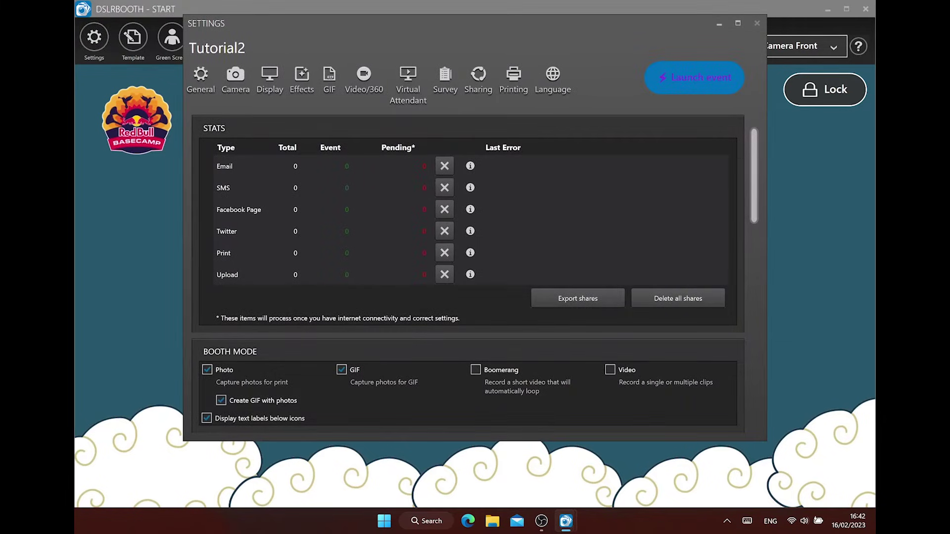
left_click(269, 79)
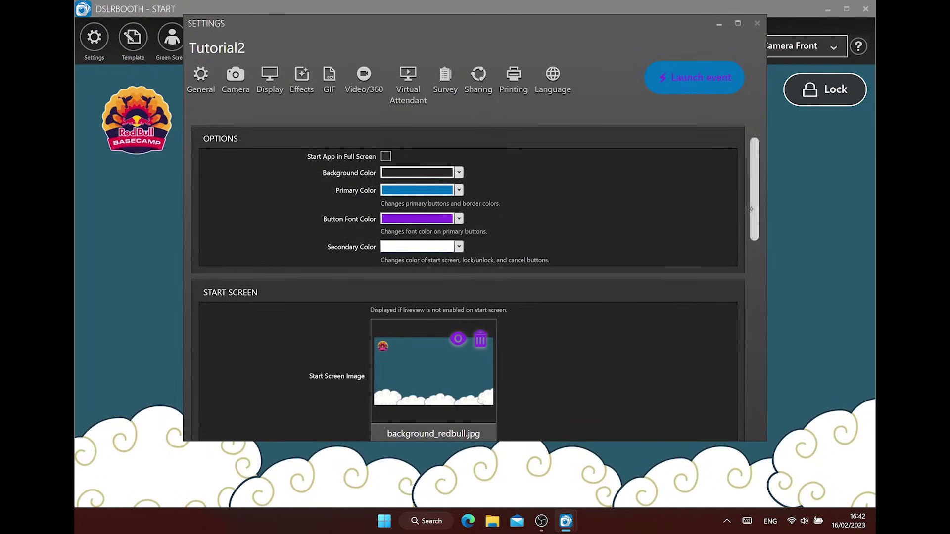
left_click_drag(751, 210, 757, 256)
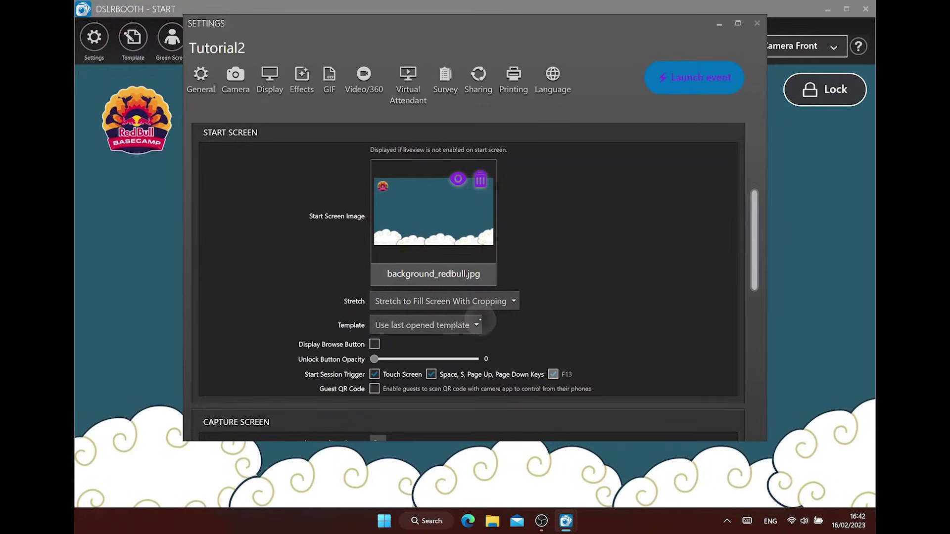
left_click(476, 324)
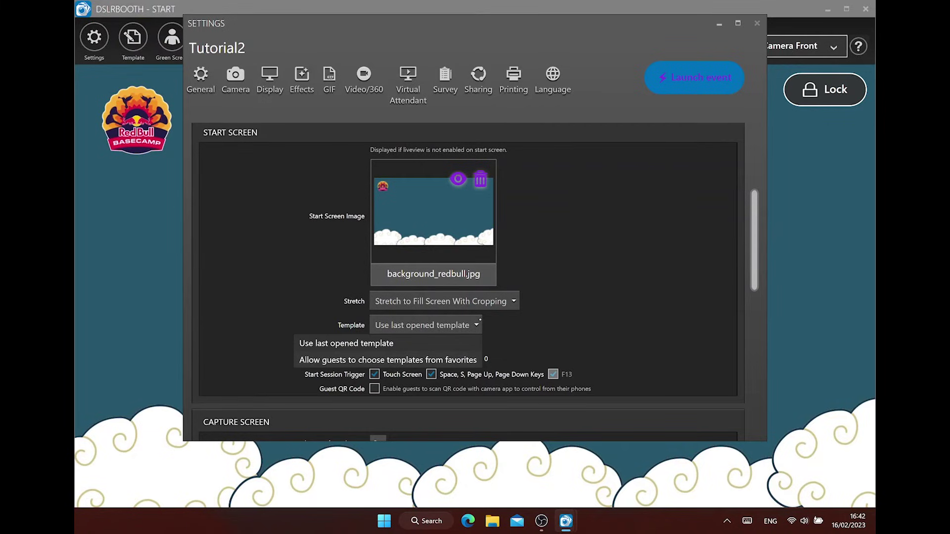
Keep the last opened template, enable Display Browse Button, and try raising Unlock Button Opacity
left_click(479, 320)
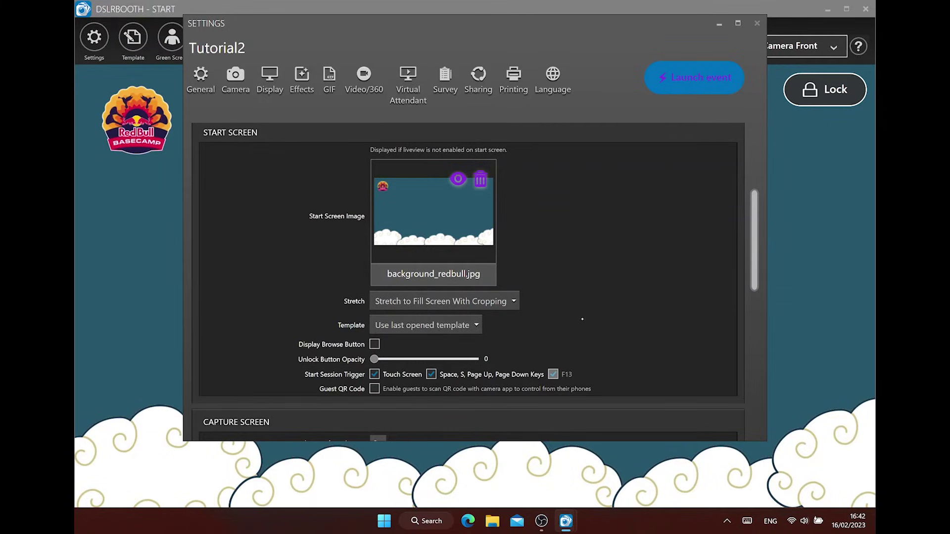
left_click(374, 344)
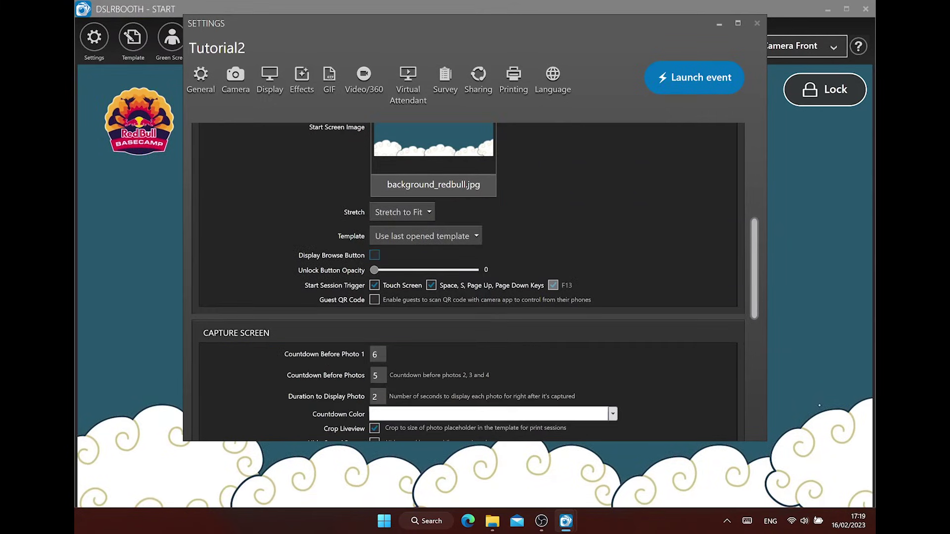
left_click(371, 255)
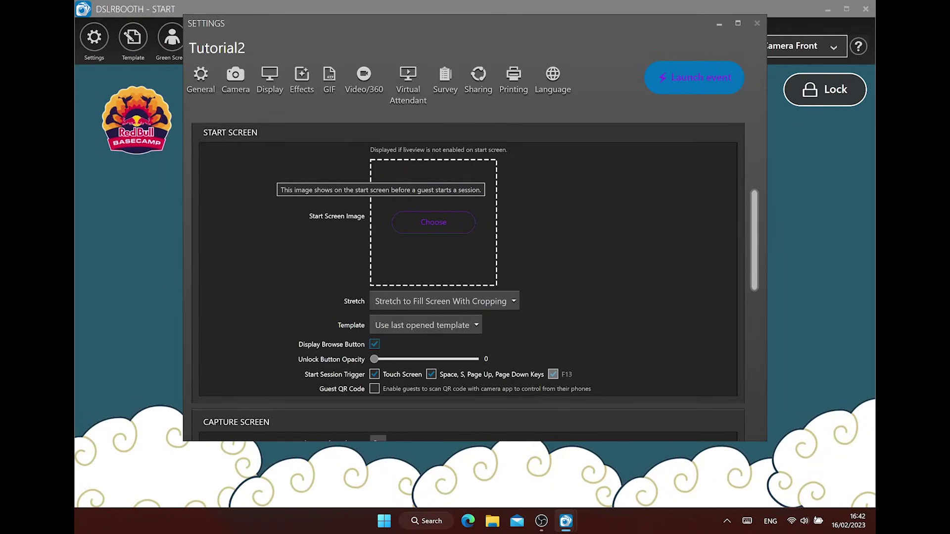
mouse_move(374, 359)
left_mouse_down()
mouse_move(463, 359)
mouse_move(374, 358)
left_mouse_up()
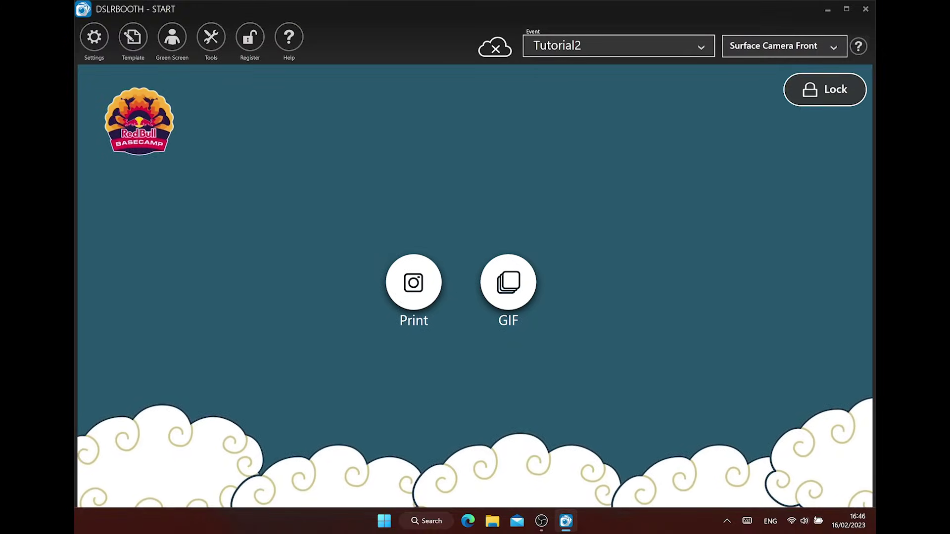
Lock the booth in full screen with F11, then unlock it with the security PIN
key("F11")
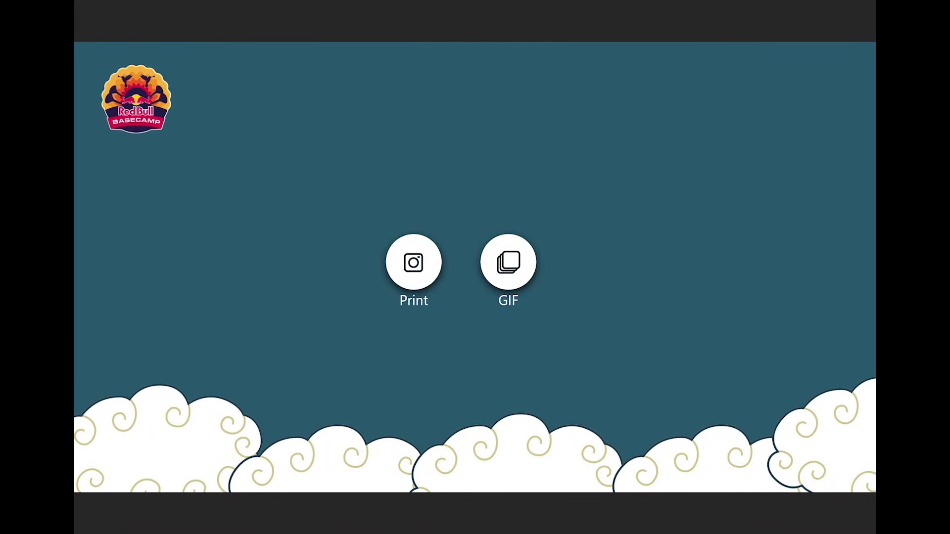
key("F11")
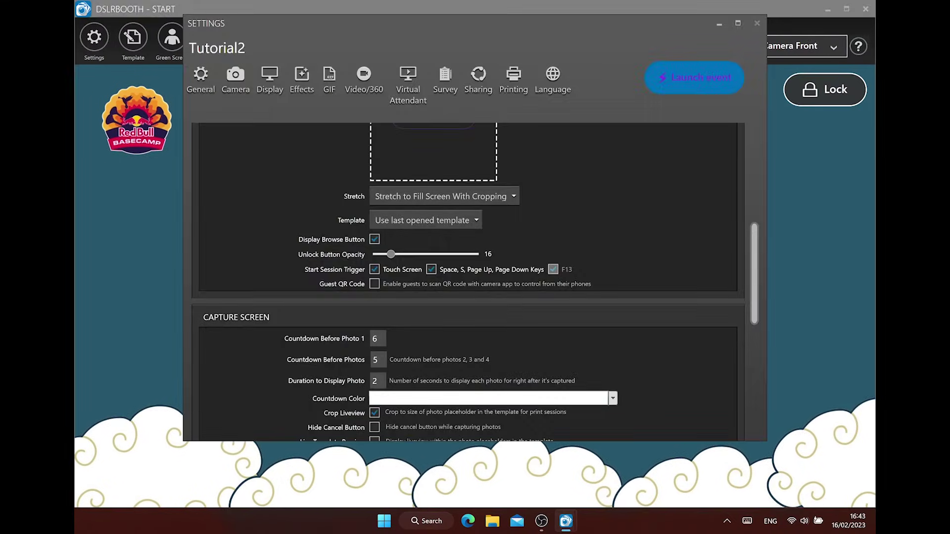
Enable Guest QR Code, preview it on the start screen, then return to Display settings
left_click(374, 283)
left_click(704, 89)
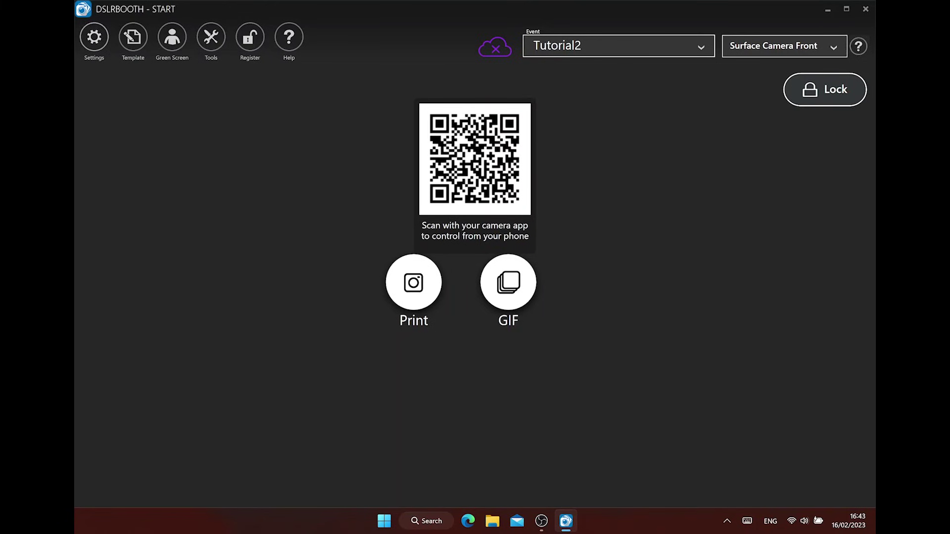
left_click(94, 36)
left_click(269, 79)
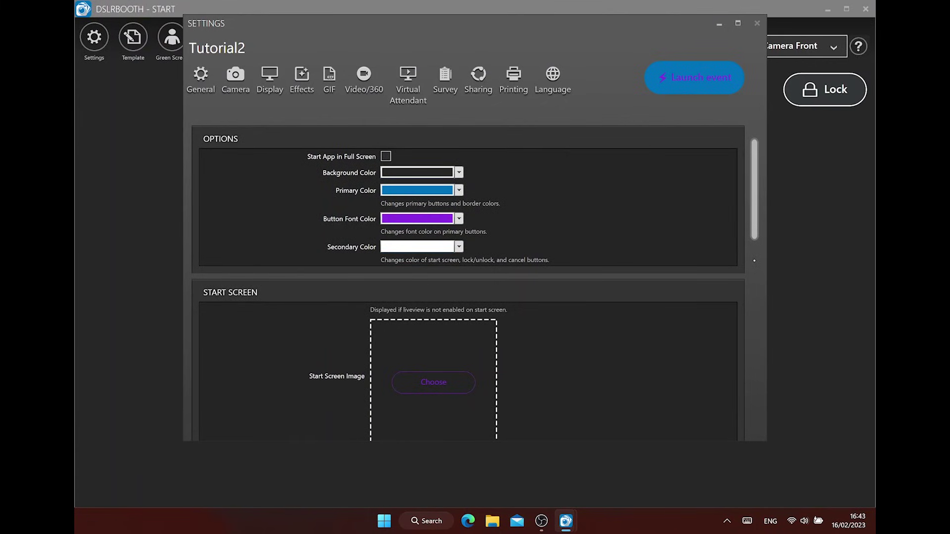
scroll(754, 261, "down", 8)
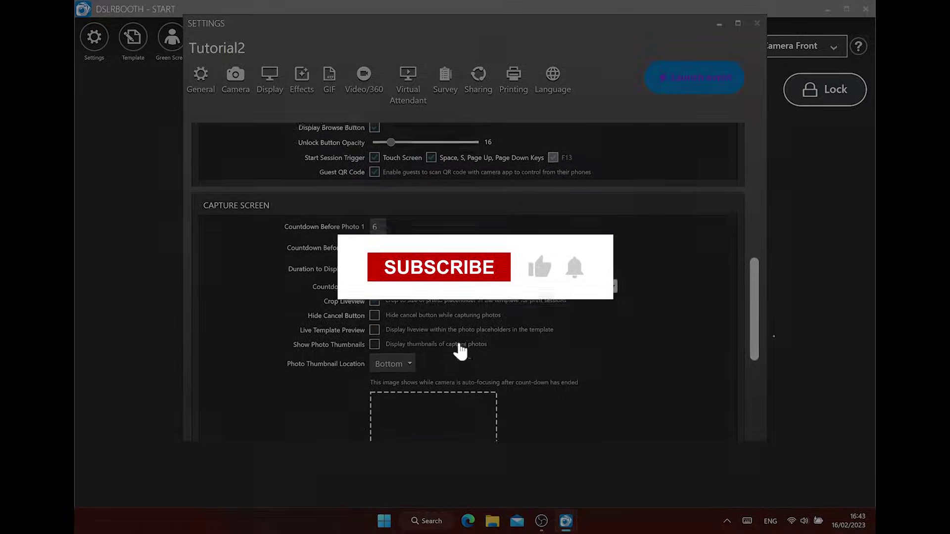